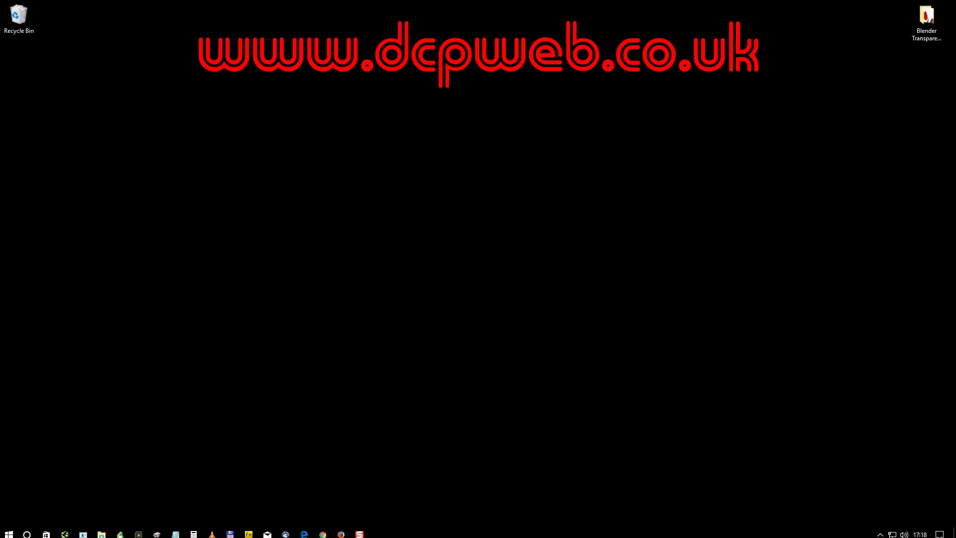
# Launch Blender from the Start menu and dismiss the splash screen.
pyautogui.click(9, 531)
pyautogui.click(356, 244)
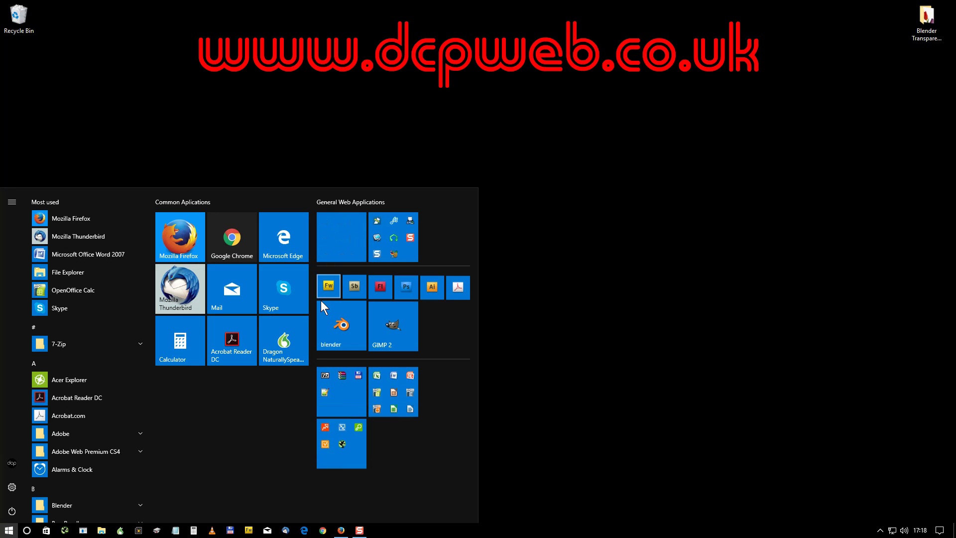
pyautogui.click(336, 328)
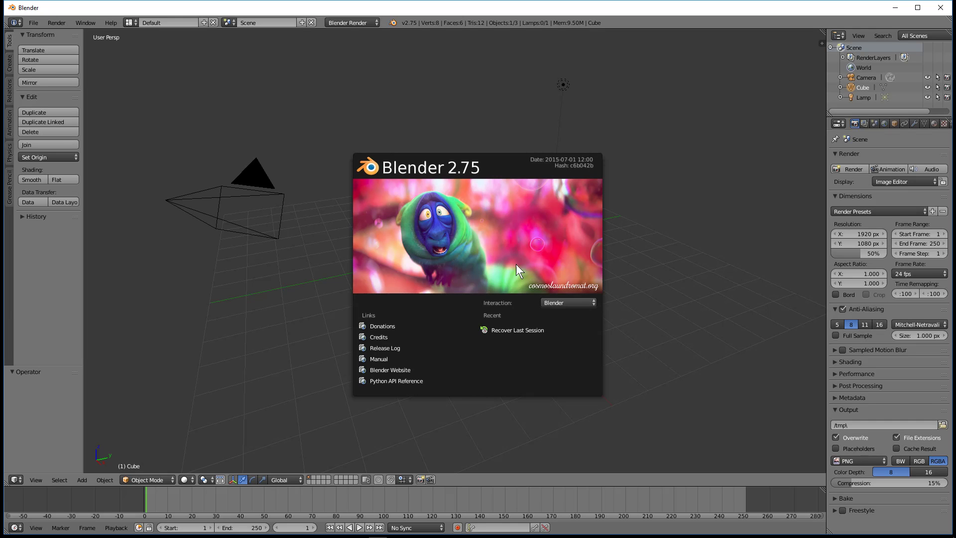
pyautogui.click(326, 255)
# Delete the default cube and lamp so only the camera remains.
pyautogui.press('x')
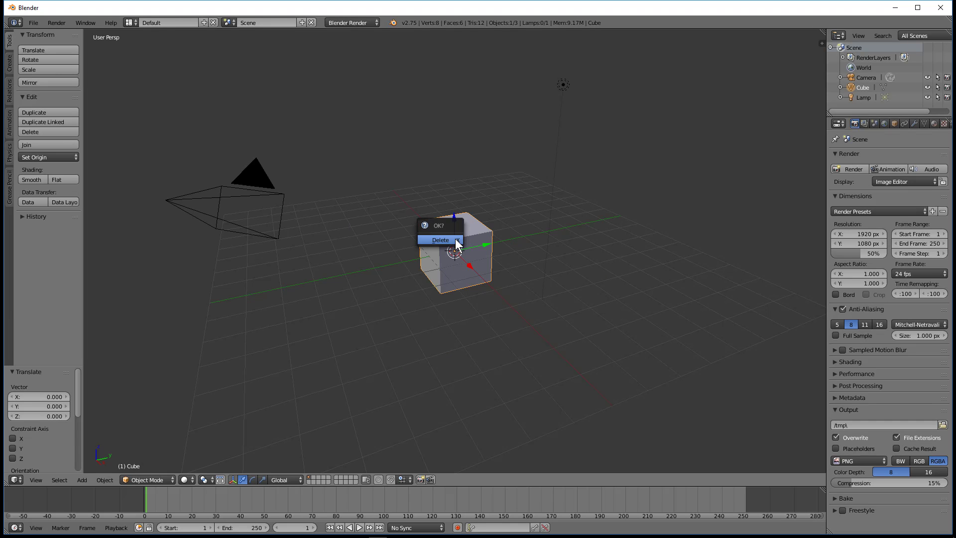
pyautogui.click(455, 239)
pyautogui.rightClick(561, 86)
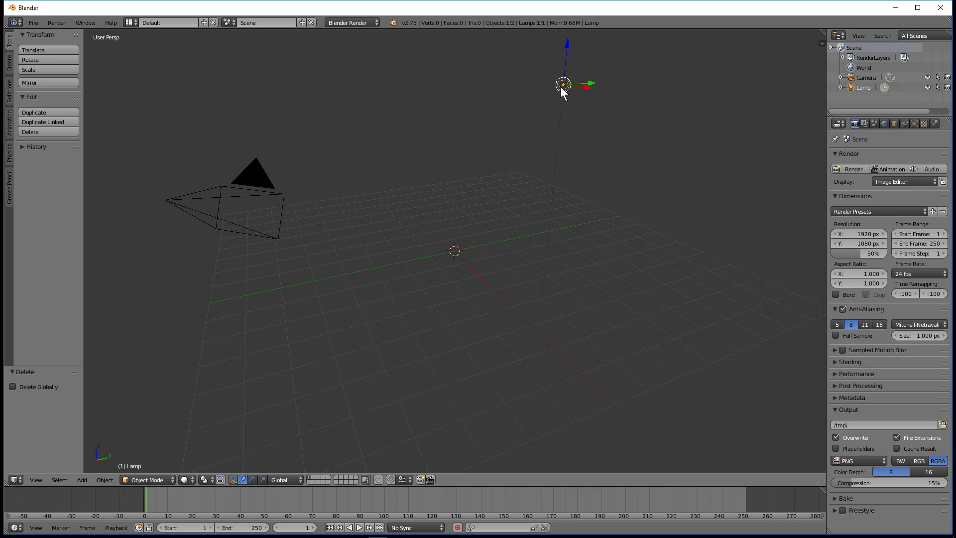
pyautogui.press('x')
pyautogui.click(546, 87)
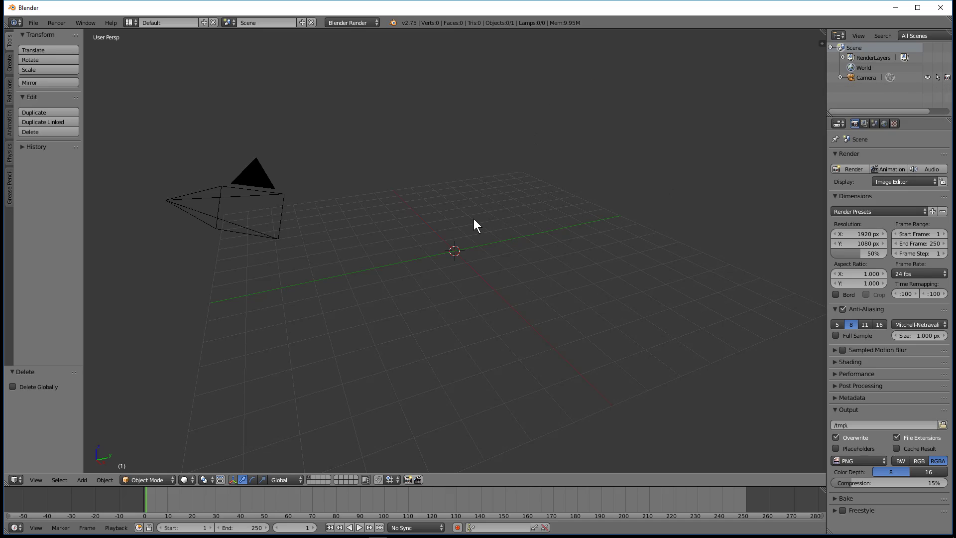
pyautogui.click(33, 23)
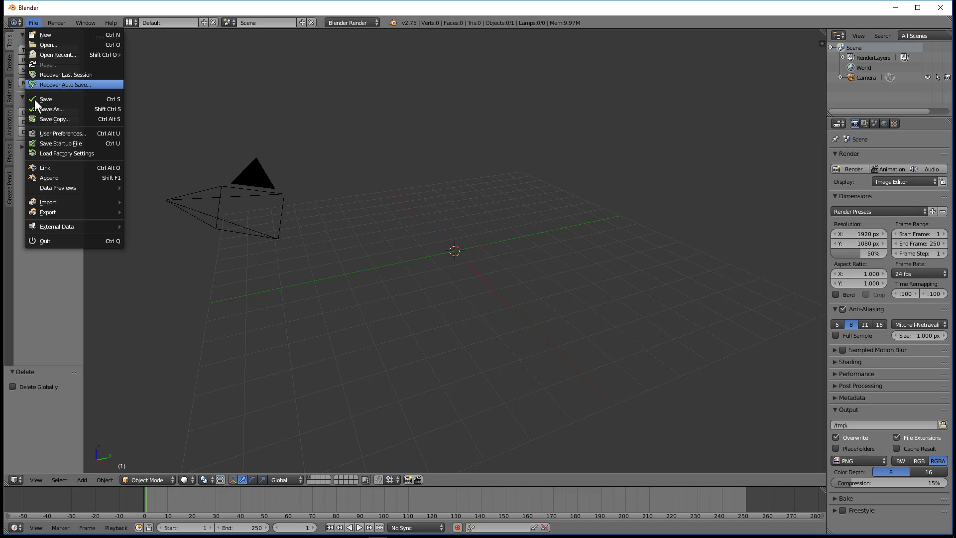
# Enable the Import-Export add-on Import Images as Planes and save the user settings.
pyautogui.click(41, 131)
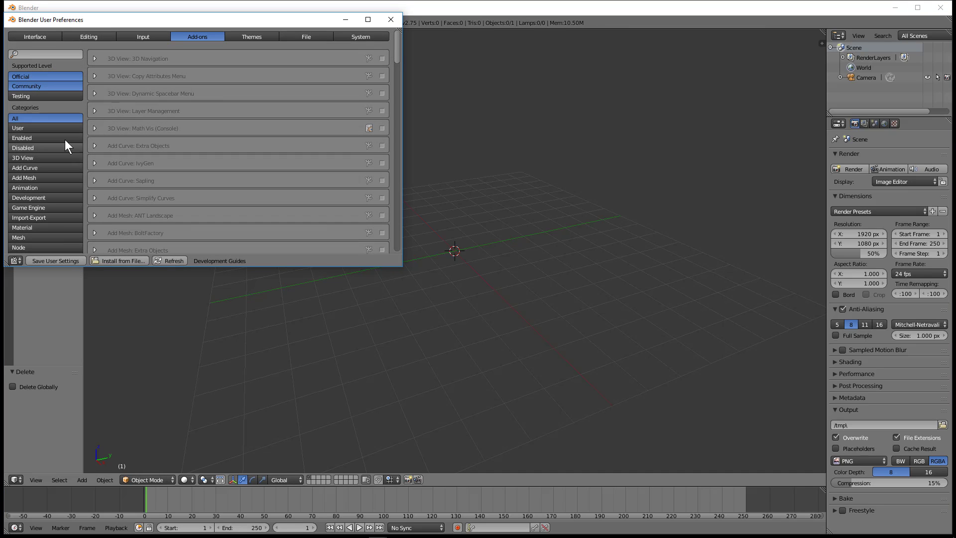
pyautogui.click(25, 218)
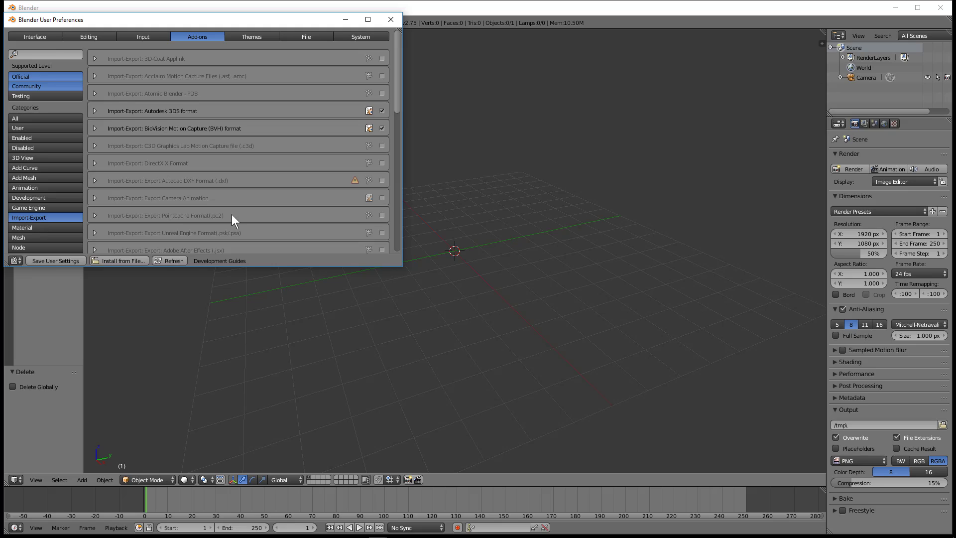
pyautogui.scroll(-8, 249, 171)
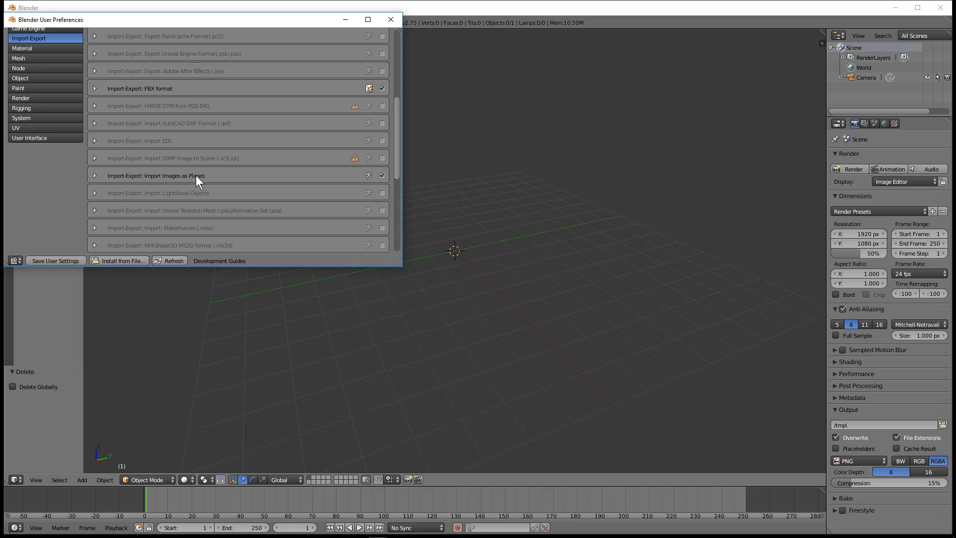
pyautogui.click(382, 175)
pyautogui.click(72, 260)
pyautogui.click(392, 20)
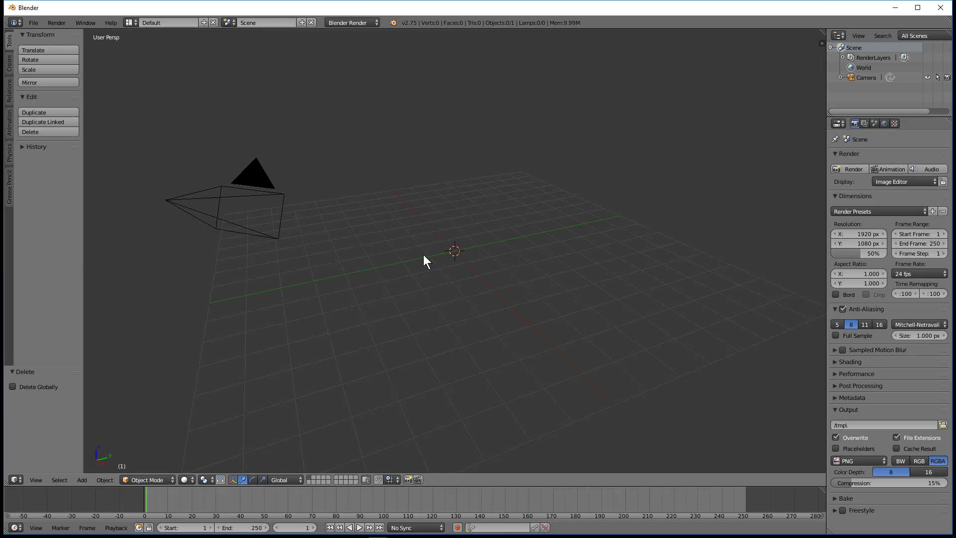
# Import background.jpg and Tulips 2.png from Desktop's Blender Transparent PNG tutorial folder as planes.
pyautogui.hotkey('shift', 'a')
pyautogui.moveTo(423, 254)
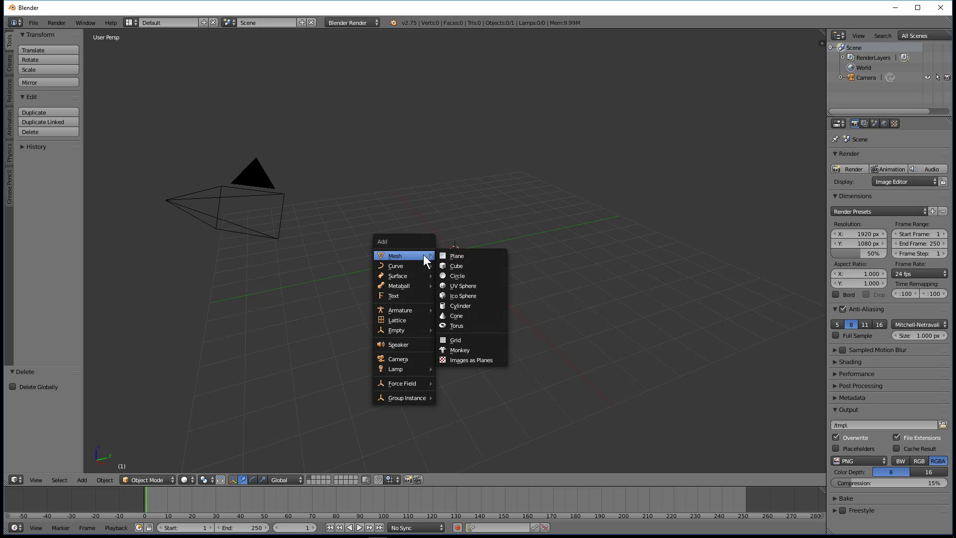
pyautogui.click(464, 360)
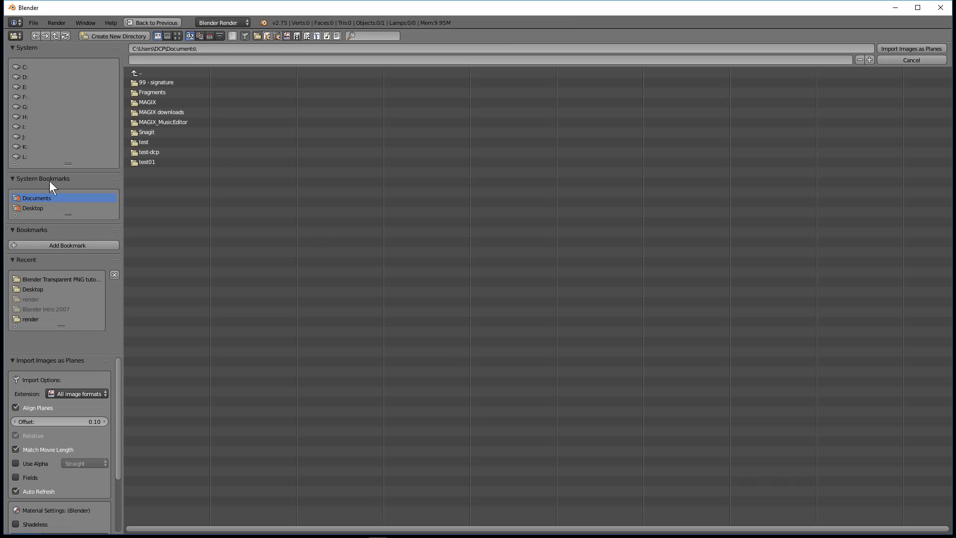
pyautogui.click(39, 206)
pyautogui.click(171, 73)
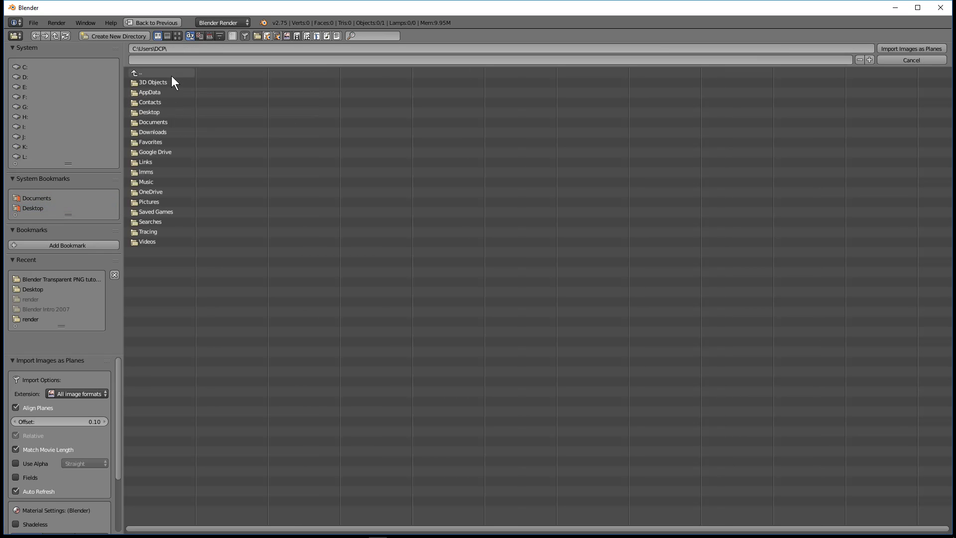
pyautogui.click(75, 207)
pyautogui.click(175, 80)
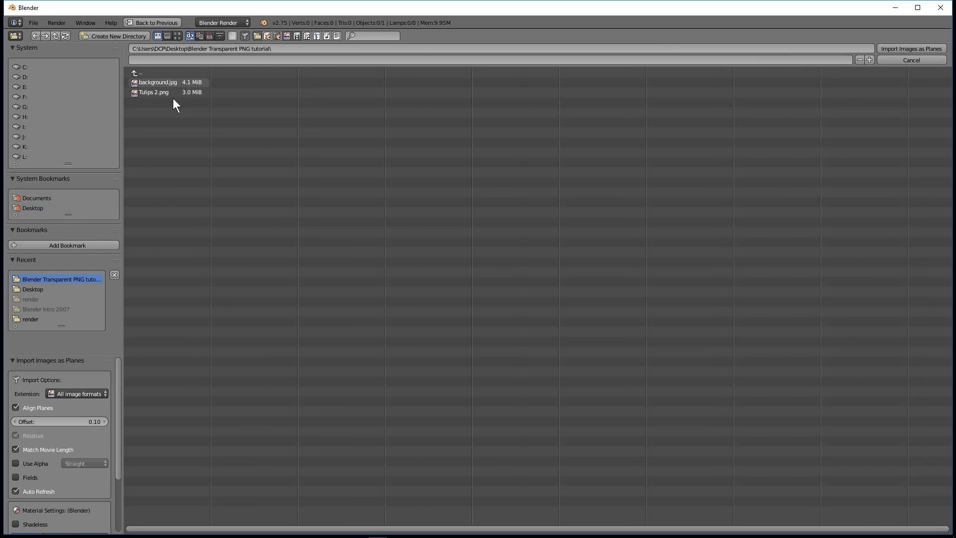
pyautogui.click(162, 84)
pyautogui.keyDown('shift'); pyautogui.click(154, 93); pyautogui.keyUp('shift')
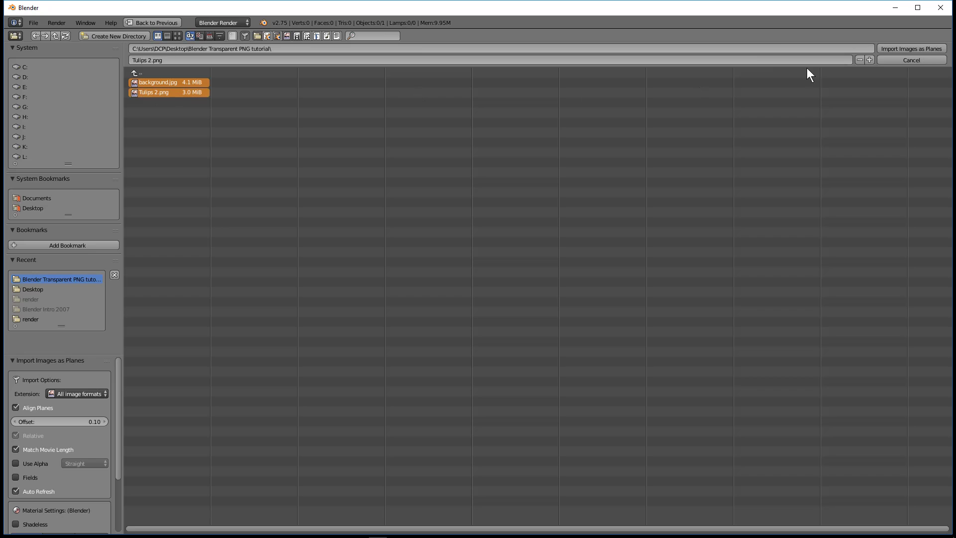
pyautogui.click(921, 48)
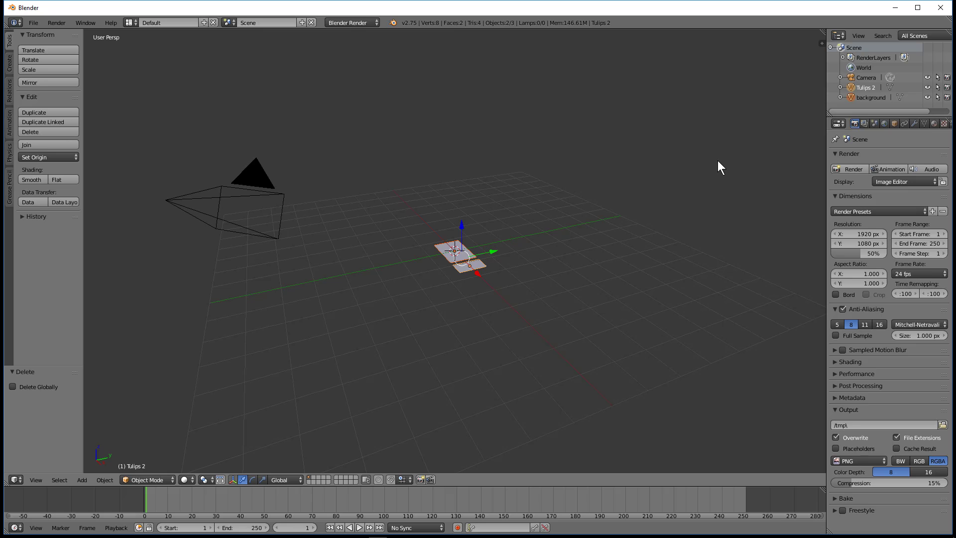
# Raise the Tulips 2 plane slightly and move it to X -0.820 over the background.
pyautogui.scroll(5, 426, 292)
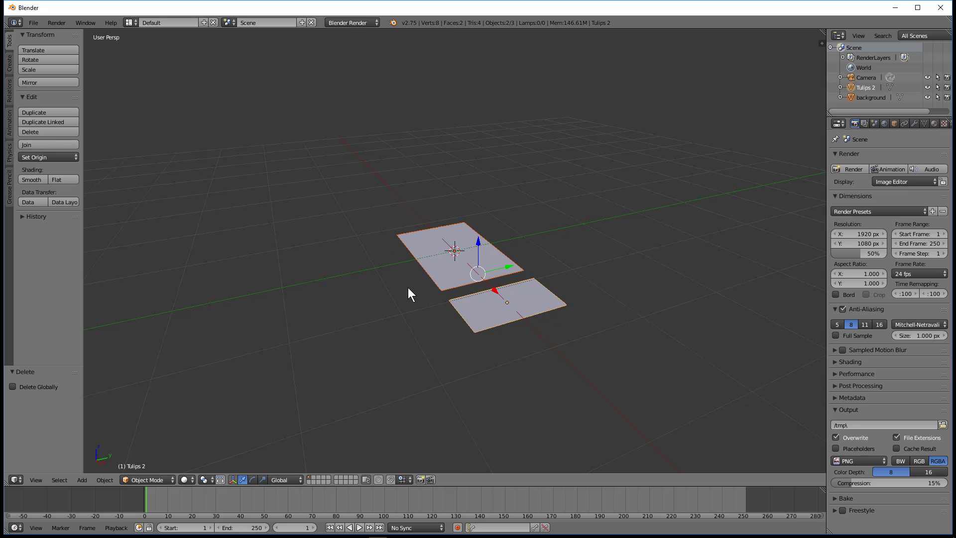
pyautogui.moveTo(408, 288); pyautogui.dragTo(498, 317, button='middle')
pyautogui.rightClick(526, 281)
pyautogui.moveTo(539, 248); pyautogui.dragTo(540, 244)
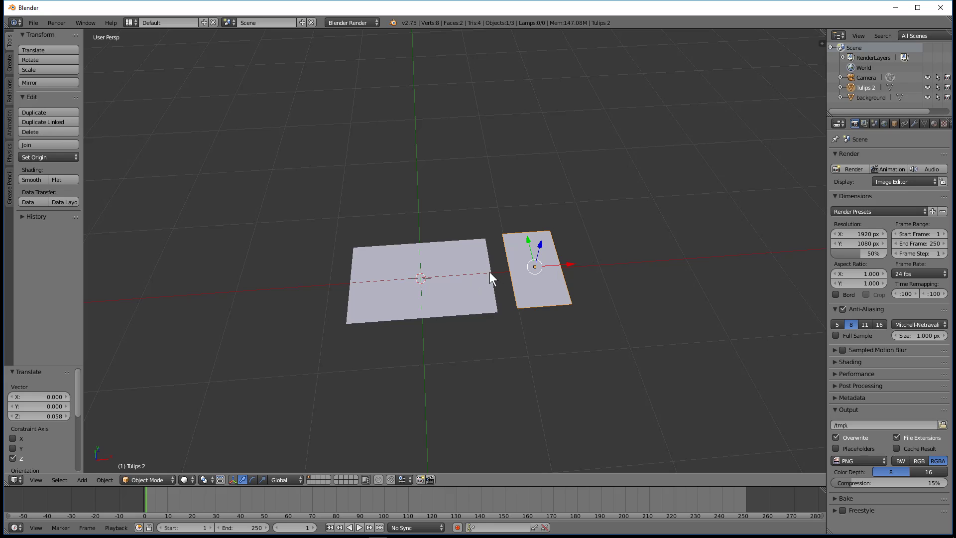
pyautogui.moveTo(474, 361)
pyautogui.mouseDown(button='middle')
pyautogui.moveTo(471, 309)
pyautogui.moveTo(465, 348)
pyautogui.mouseUp(button='middle')
pyautogui.moveTo(570, 267); pyautogui.dragTo(495, 264)
pyautogui.moveTo(530, 301); pyautogui.dragTo(532, 333, button='middle')
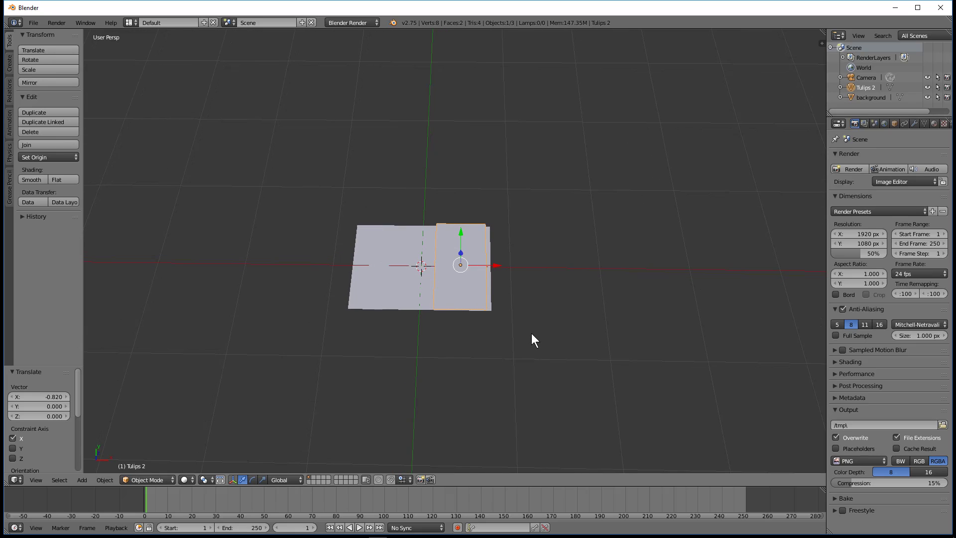
pyautogui.click(188, 480)
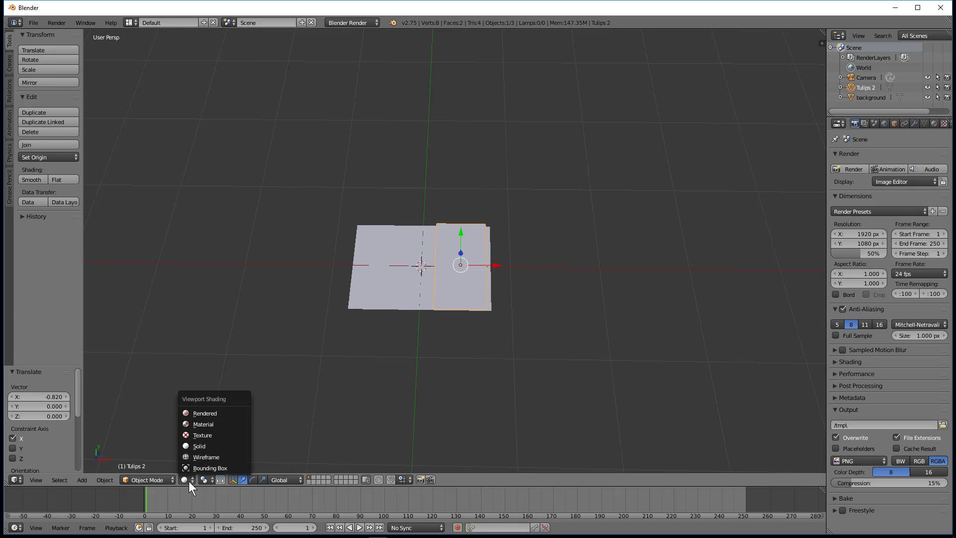
# Use material shading and give the Tulips 2 material diffuse 0, specular 0, emit 1.12.
pyautogui.click(209, 426)
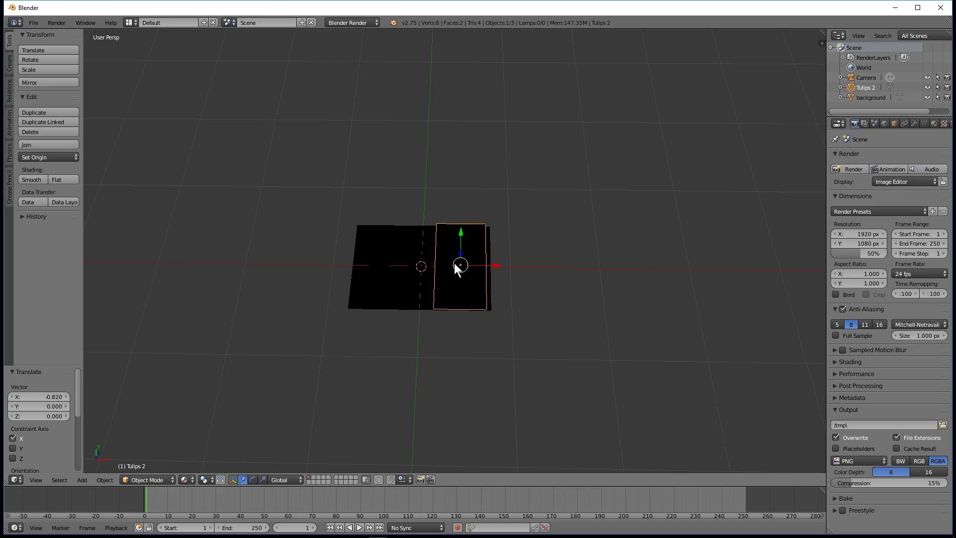
pyautogui.click(934, 123)
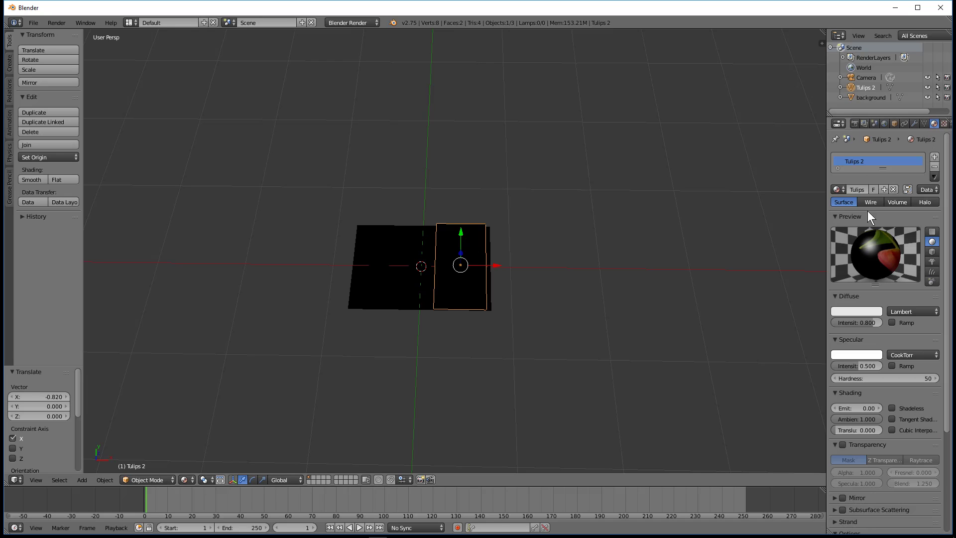
pyautogui.moveTo(868, 323); pyautogui.dragTo(841, 323)
pyautogui.moveTo(859, 366); pyautogui.dragTo(842, 366)
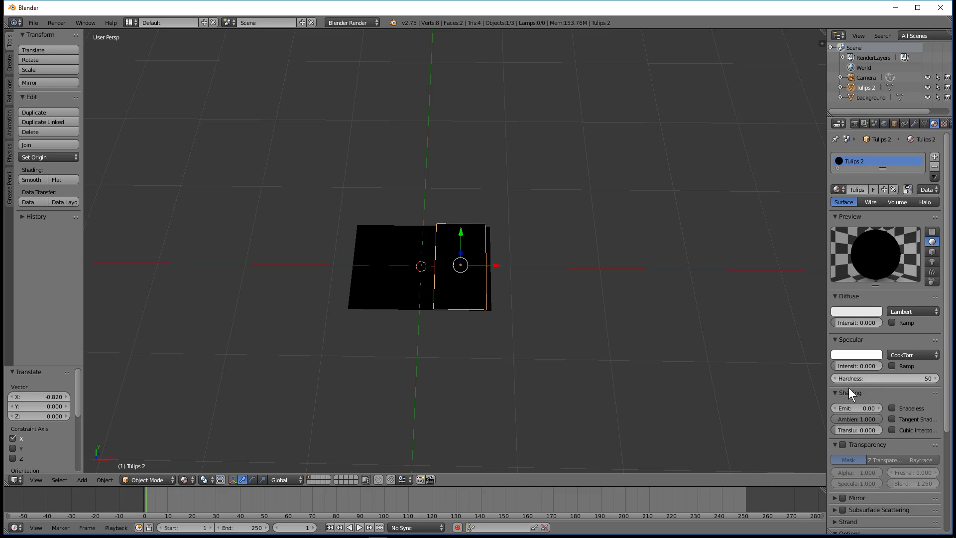
pyautogui.moveTo(852, 408); pyautogui.dragTo(875, 408)
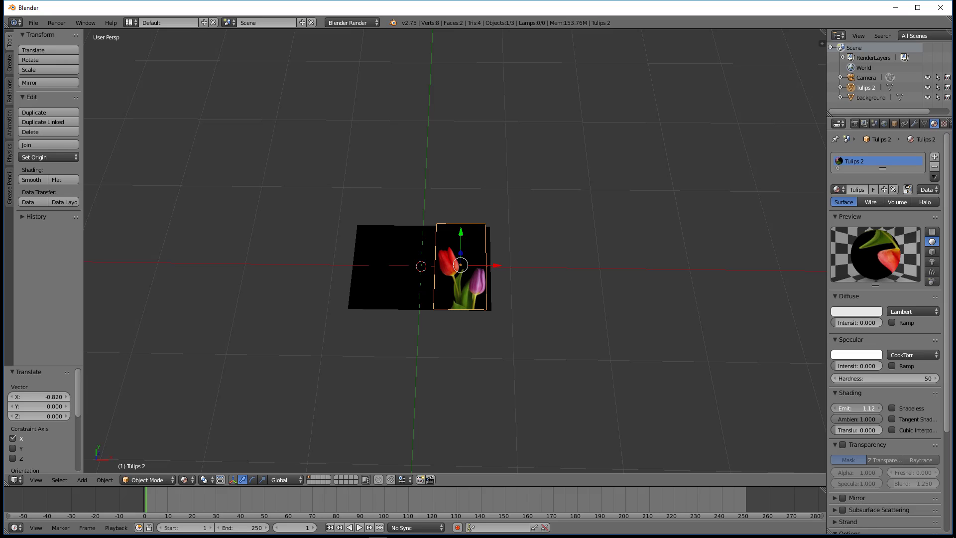
# Set the background plane's diffuse intensity to 0 and emit to 0.71.
pyautogui.rightClick(398, 282)
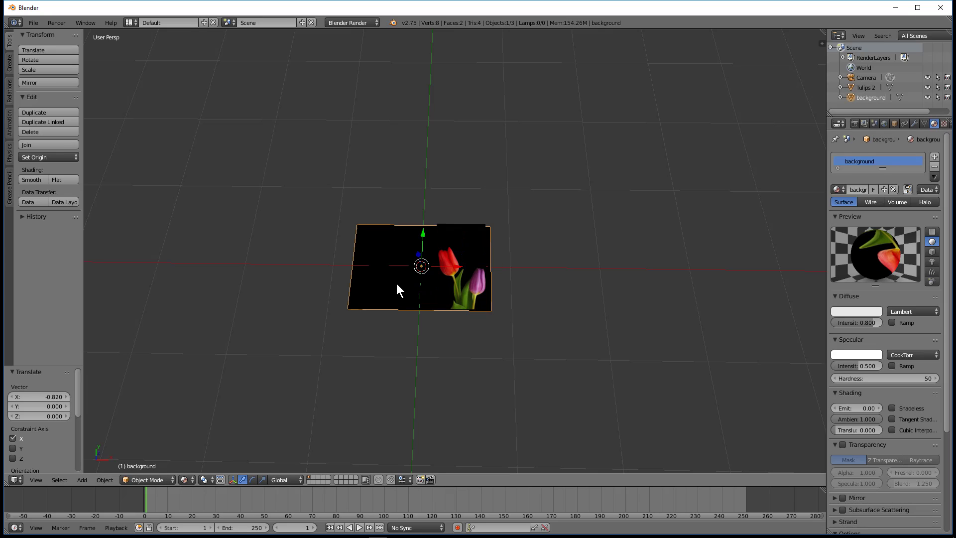
pyautogui.press('BackSpace')
pyautogui.press('BackSpace')
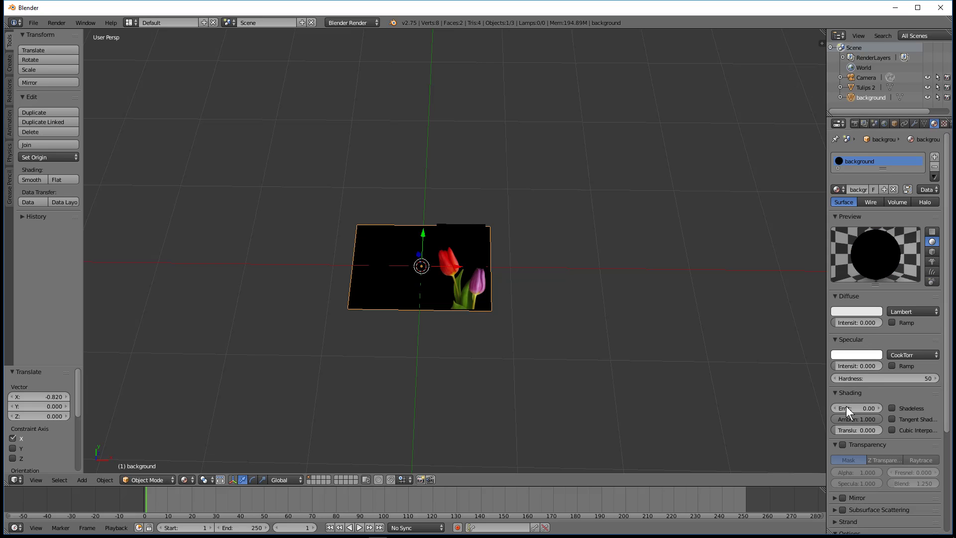
pyautogui.moveTo(857, 409); pyautogui.dragTo(879, 409)
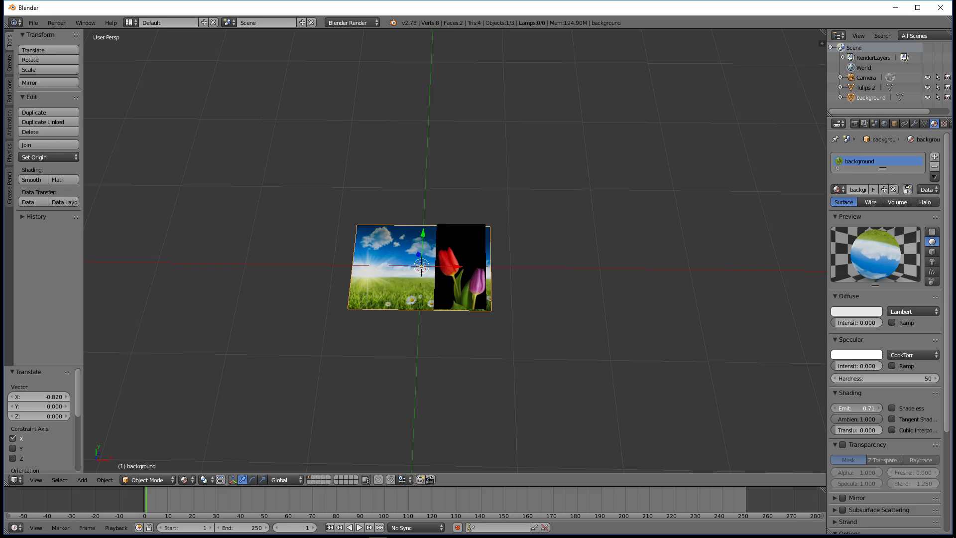
pyautogui.scroll(6, 513, 350)
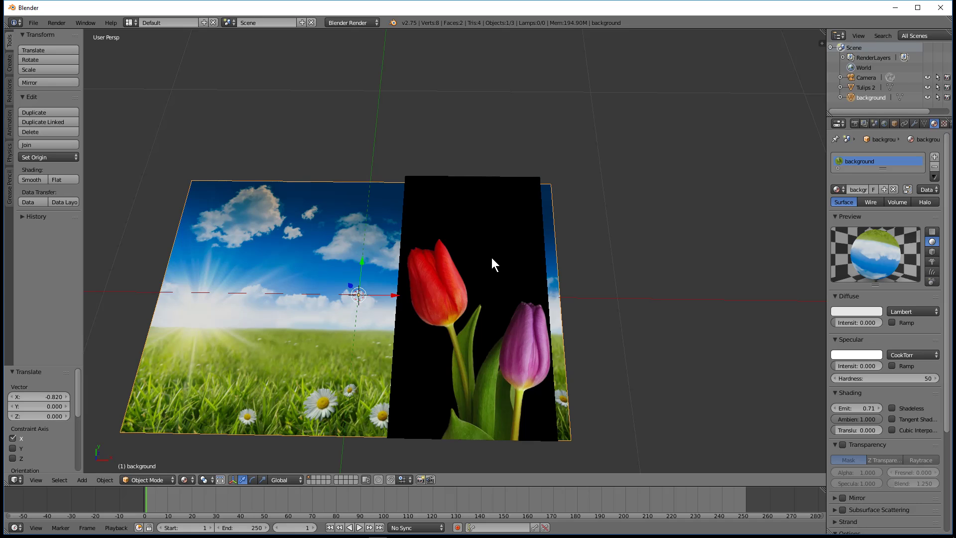
pyautogui.rightClick(491, 258)
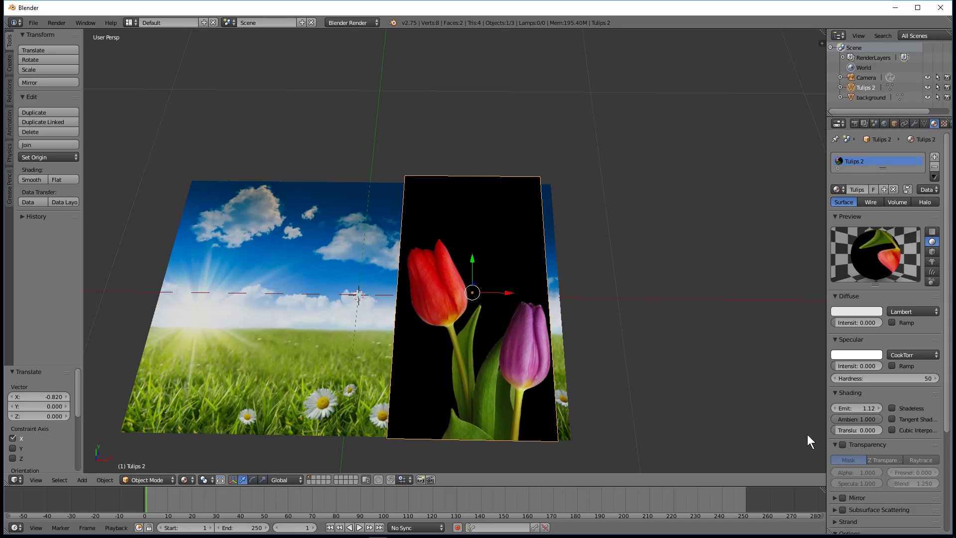
# Turn on Z Transparency for the Tulips 2 material with alpha set to 0.
pyautogui.click(841, 444)
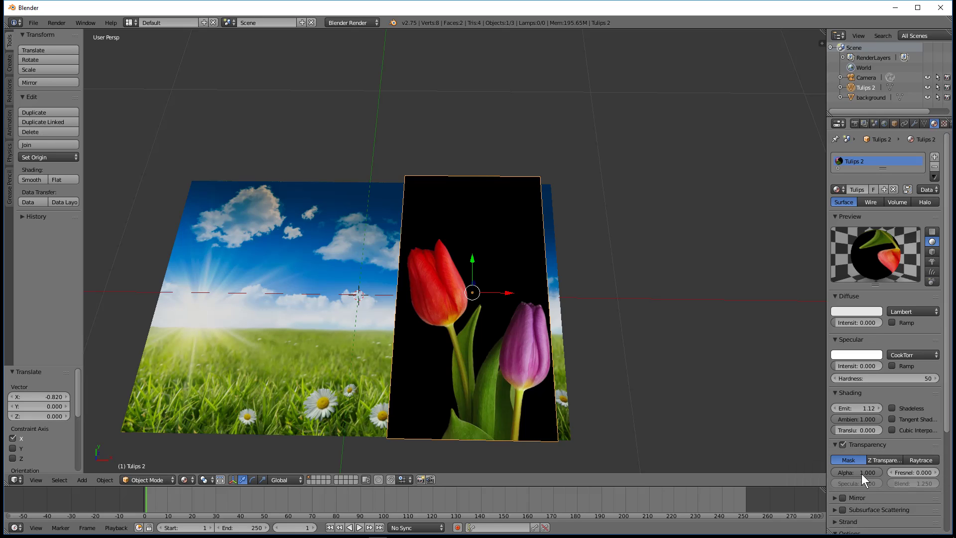
pyautogui.click(879, 459)
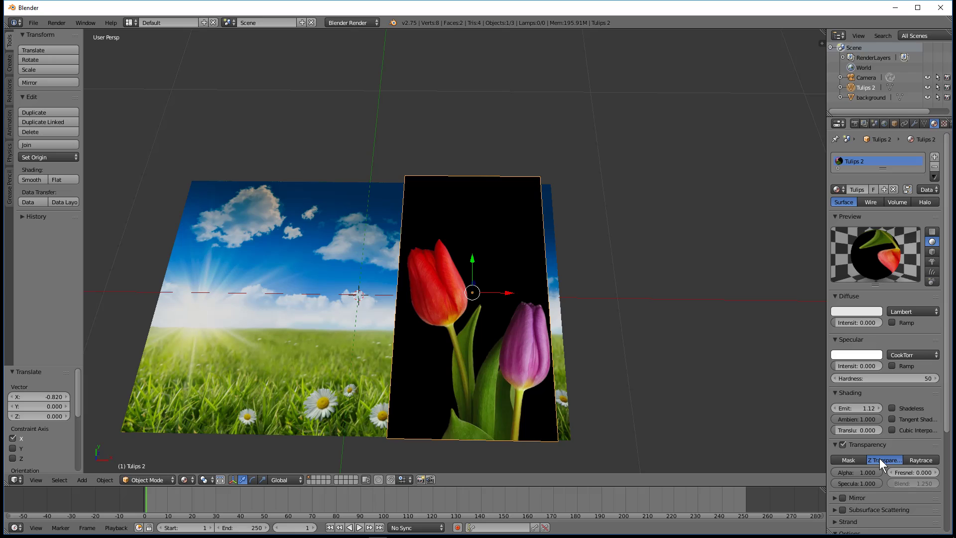
pyautogui.moveTo(835, 471); pyautogui.dragTo(787, 472)
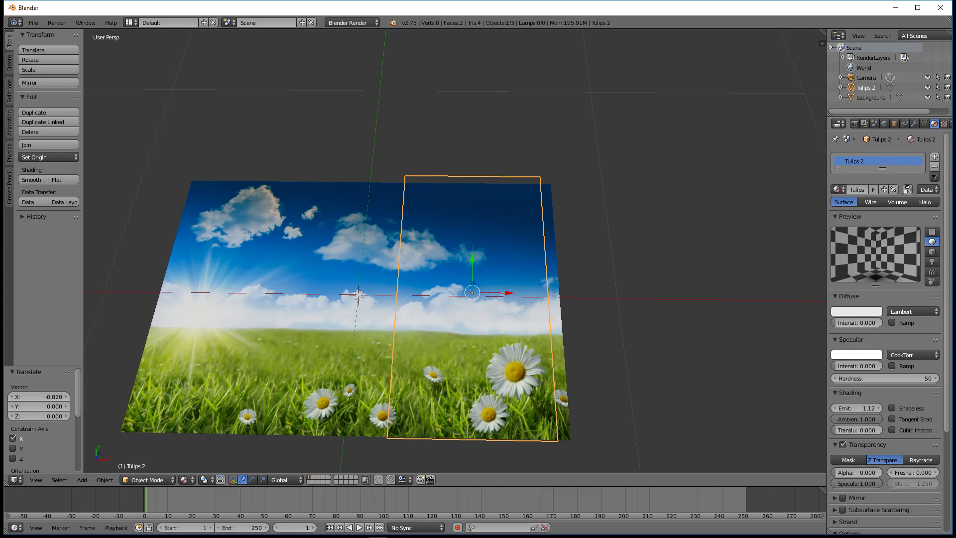
# Turn on Show Alpha and Use Alpha in the Tulips 2 image texture.
pyautogui.click(945, 124)
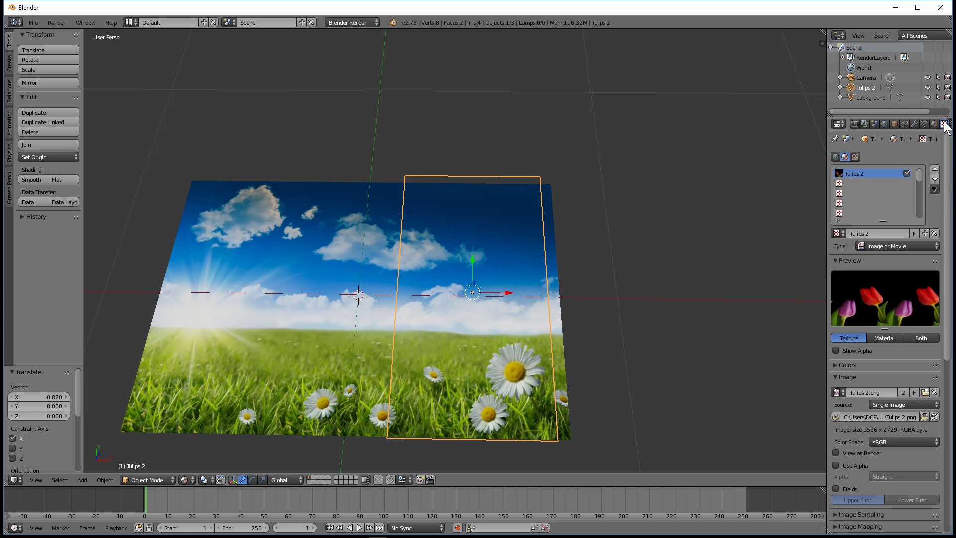
pyautogui.scroll(-3, 876, 372)
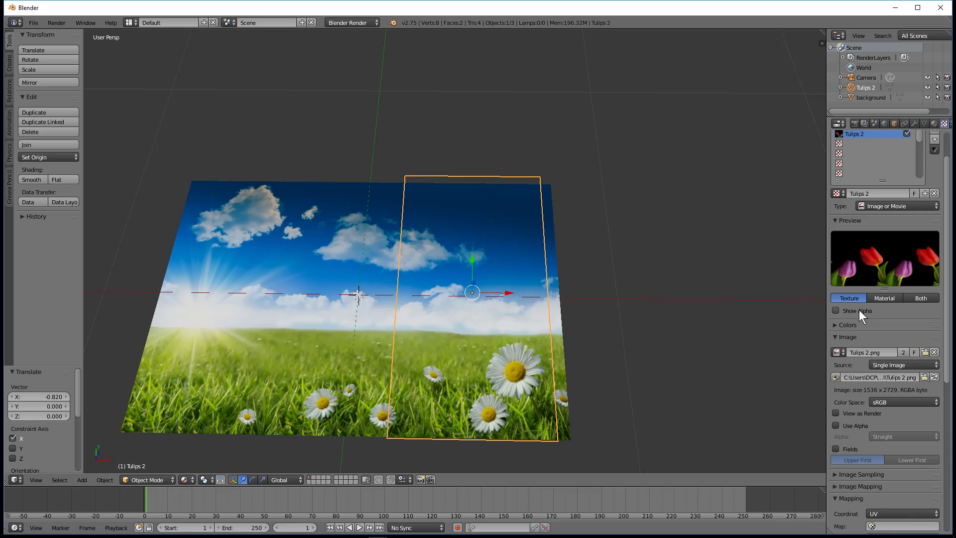
pyautogui.click(849, 311)
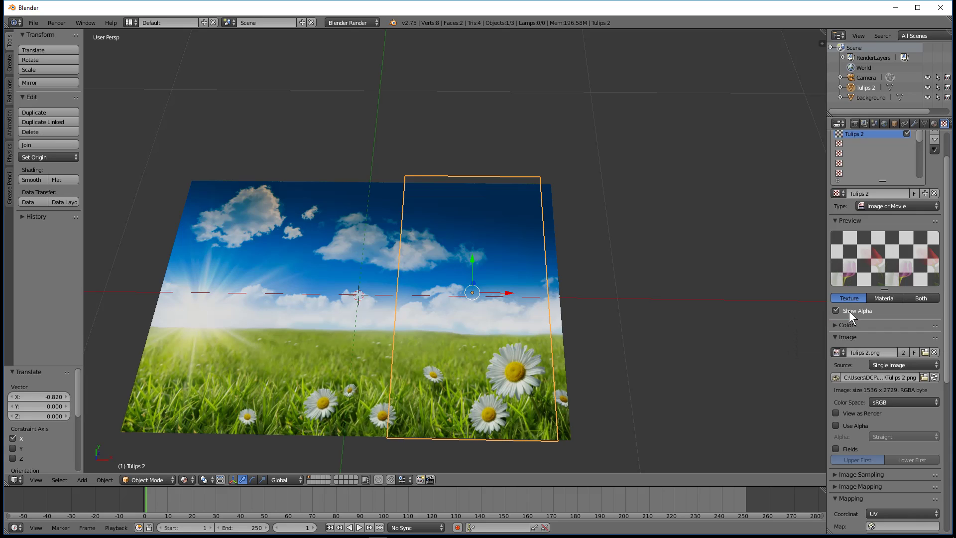
pyautogui.click(845, 427)
# Enable the texture's Diffuse Alpha influence at 1.000.
pyautogui.scroll(-8, 859, 408)
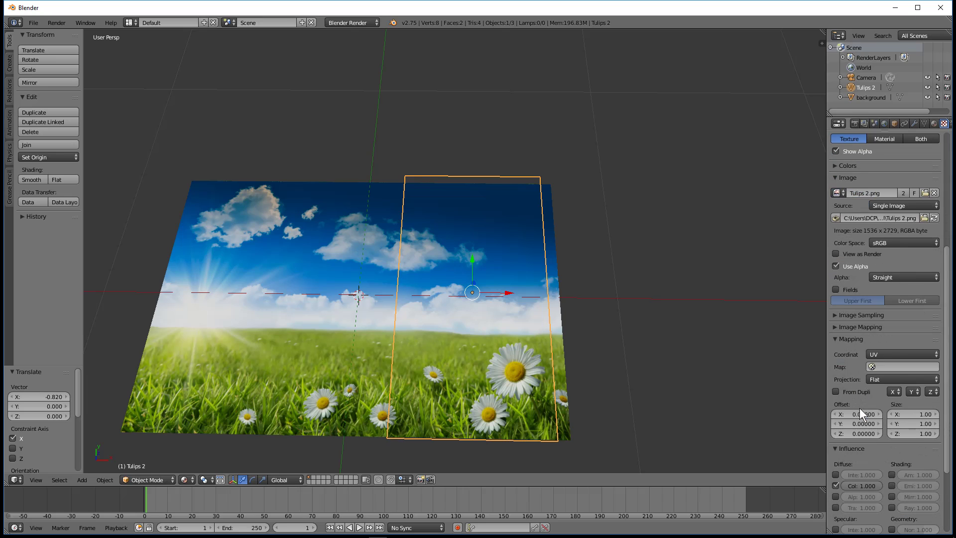
pyautogui.click(842, 316)
pyautogui.click(841, 316)
pyautogui.click(844, 326)
pyautogui.click(845, 329)
pyautogui.click(849, 340)
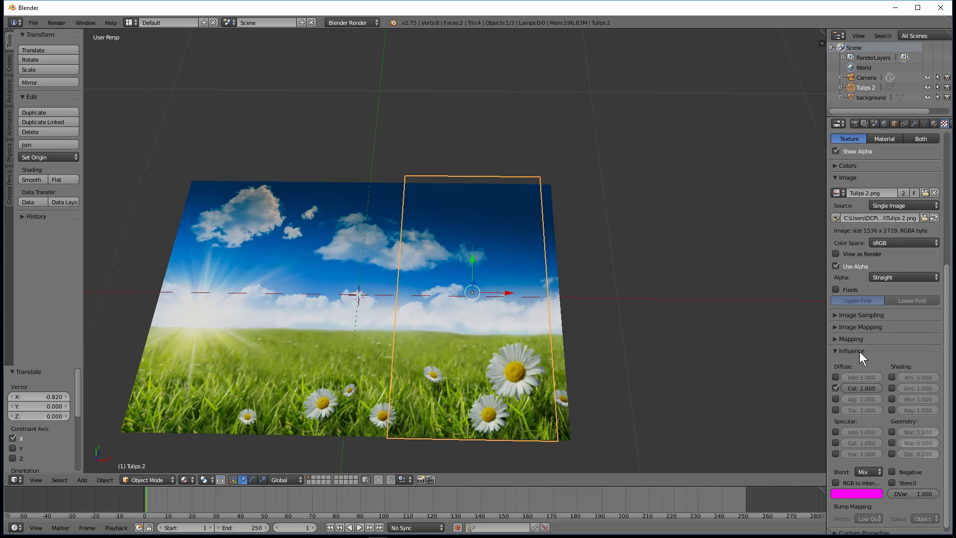
pyautogui.click(837, 398)
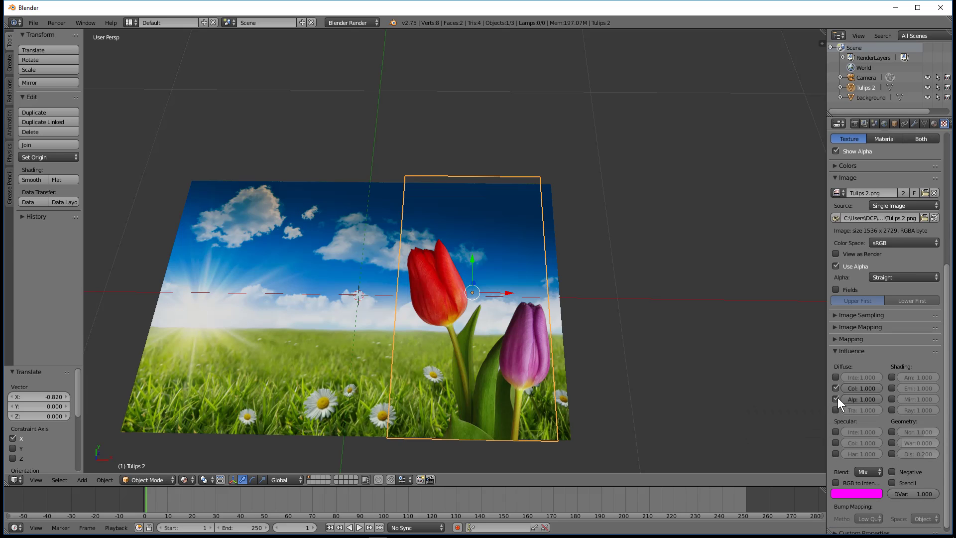
pyautogui.click(864, 401)
pyautogui.press('Return')
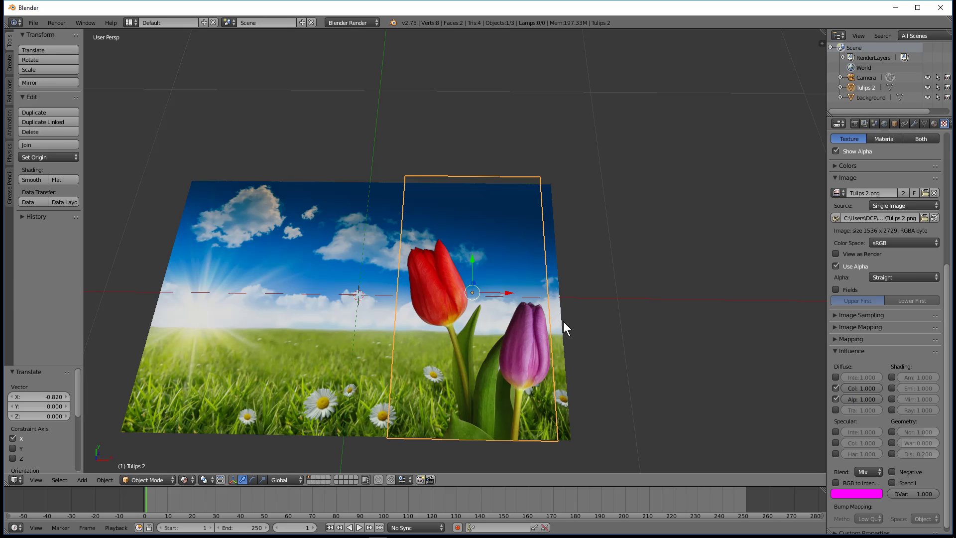
# Set the render resolution scale to 100% of 1920 × 1080.
pyautogui.moveTo(619, 277); pyautogui.dragTo(622, 295, button='middle')
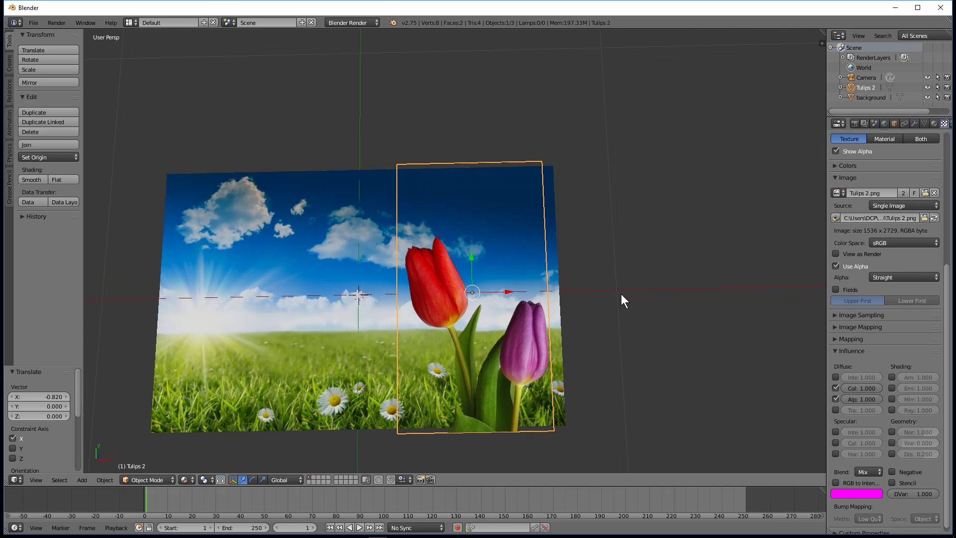
pyautogui.click(854, 122)
pyautogui.moveTo(857, 254); pyautogui.dragTo(885, 249)
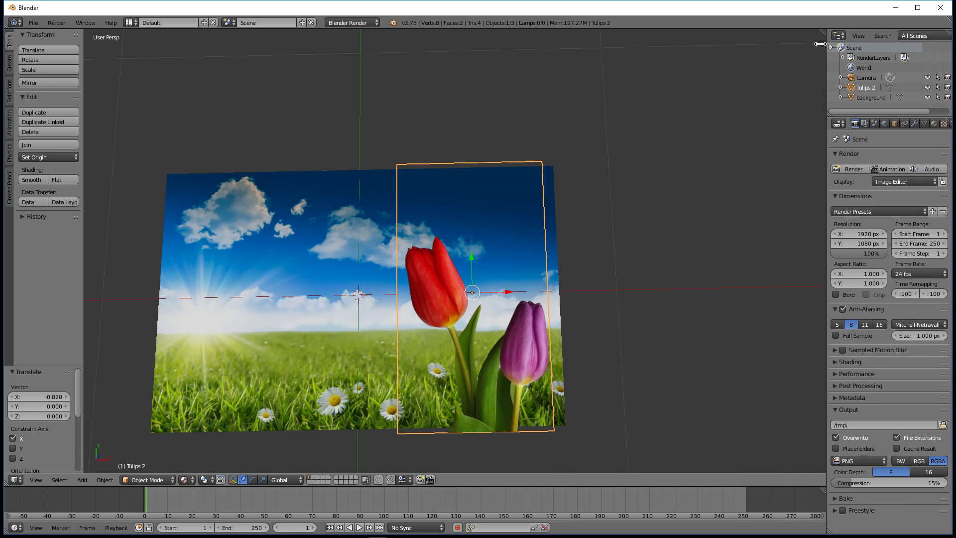
# Show the transform sidebar and select the camera.
pyautogui.press('n')
pyautogui.keyDown('ctrl'); pyautogui.hscroll(-3, 585, 213); pyautogui.keyUp('ctrl')
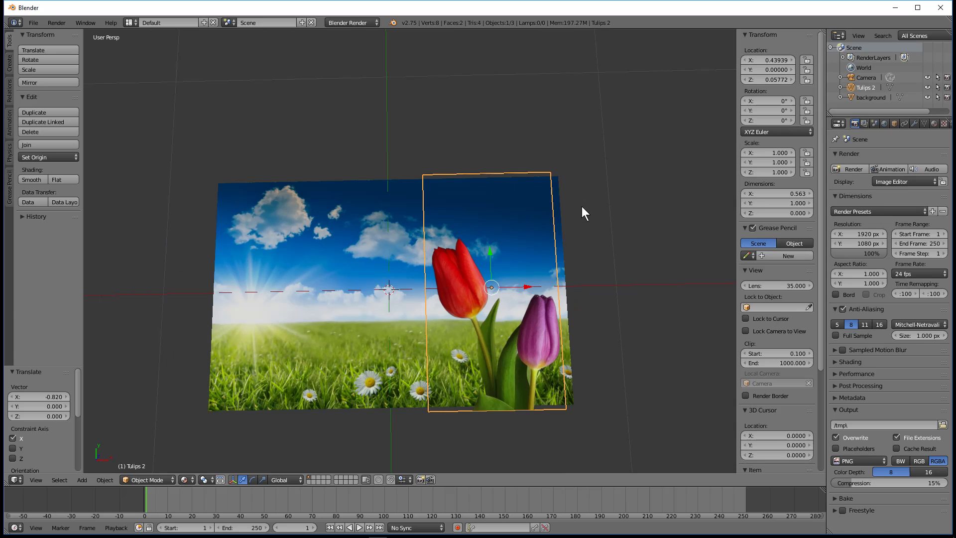
pyautogui.scroll(-10, 617, 244)
pyautogui.rightClick(606, 417)
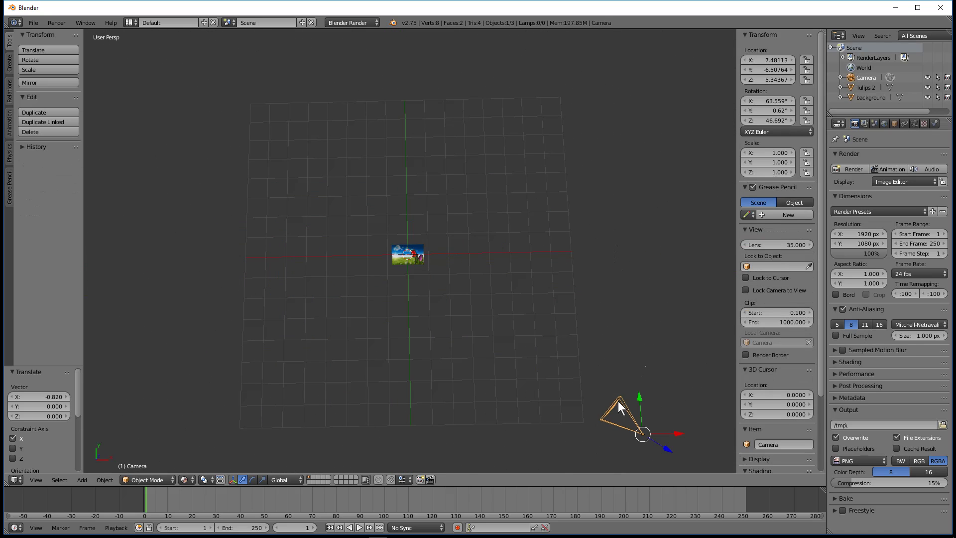
# Set the camera location to 0, 0, 0.
pyautogui.click(774, 60)
pyautogui.write('0')
pyautogui.press('Return')
pyautogui.click(772, 69)
pyautogui.write('0')
pyautogui.press('Return')
pyautogui.click(773, 81)
pyautogui.write('0')
pyautogui.press('Return')
# Zero the camera's X, Y, Z rotation and lift it to Z 1.44855.
pyautogui.click(771, 101)
pyautogui.write('0')
pyautogui.press('Return')
pyautogui.click(773, 110)
pyautogui.write('0')
pyautogui.press('Return')
pyautogui.click(774, 121)
pyautogui.write('0')
pyautogui.press('Return')
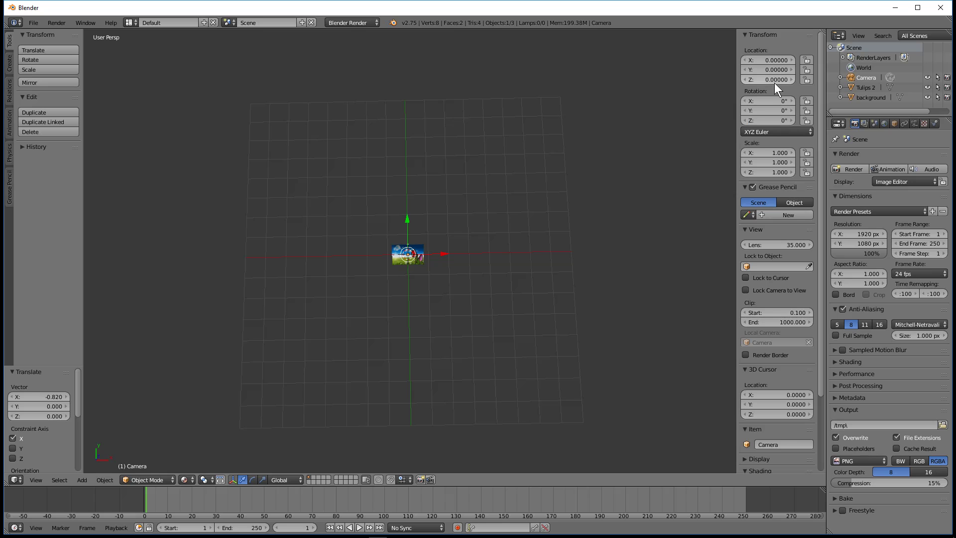
pyautogui.moveTo(478, 269); pyautogui.dragTo(423, 247, button='middle')
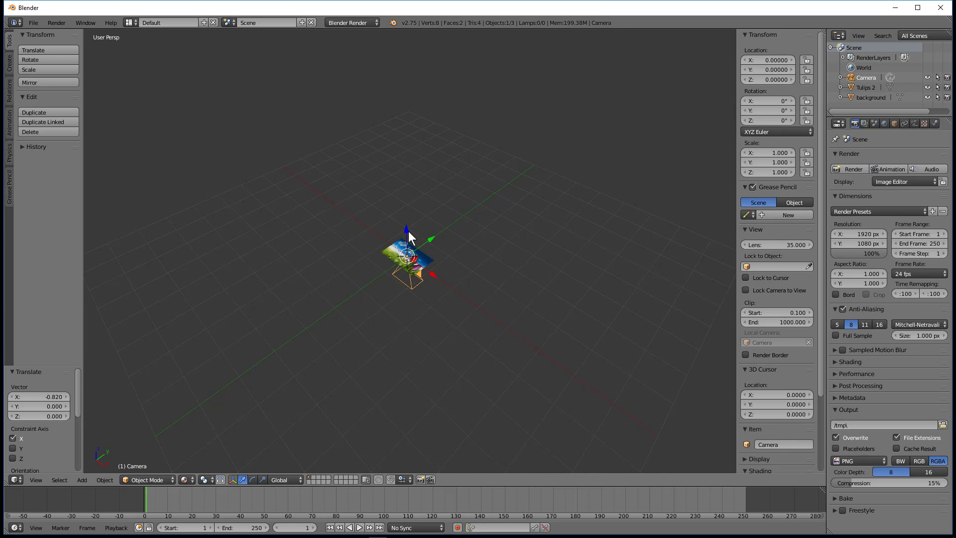
pyautogui.moveTo(405, 227); pyautogui.dragTo(409, 196)
# View through the camera and raise it to Z 1.66855 to frame the meadow and tulips.
pyautogui.press('KP_0')
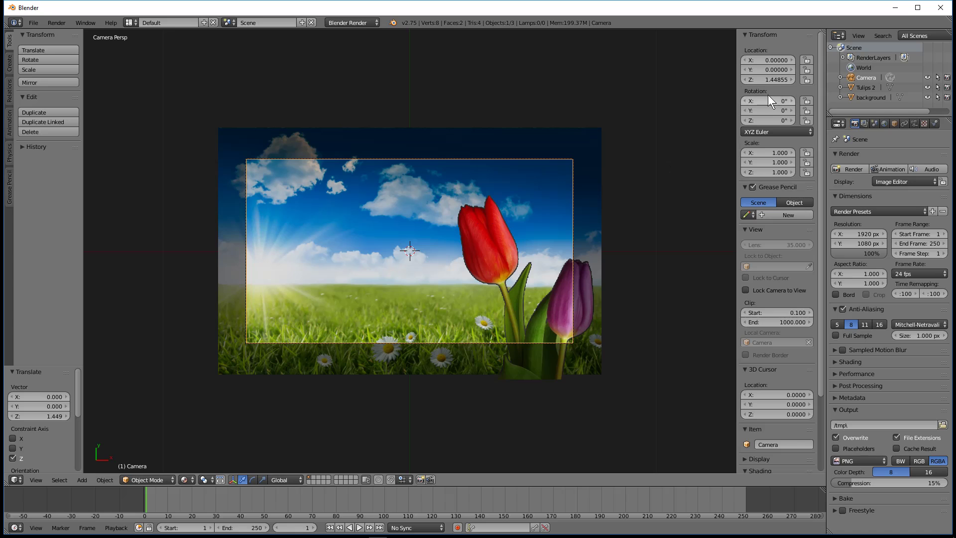
pyautogui.moveTo(777, 79)
pyautogui.mouseDown()
pyautogui.moveTo(797, 80)
pyautogui.moveTo(772, 70)
pyautogui.mouseUp()
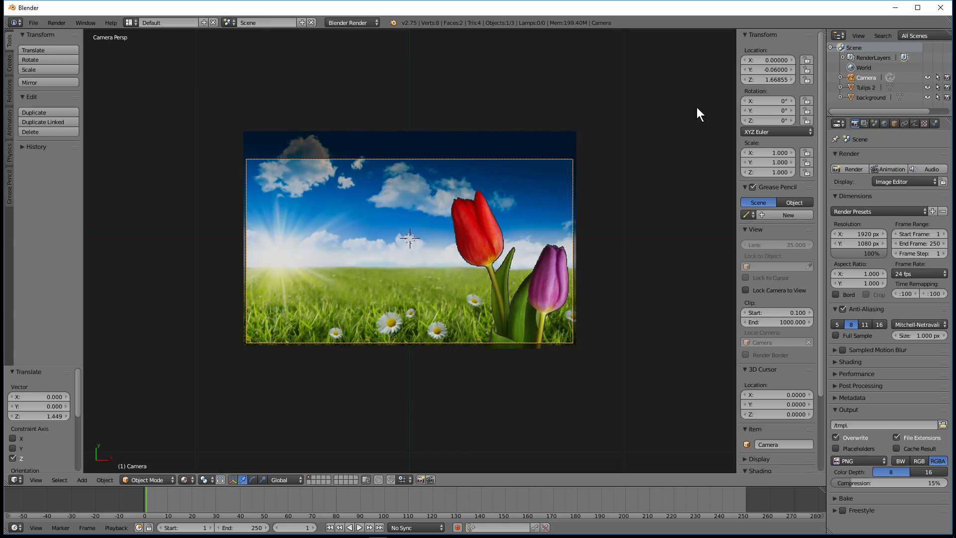
# Render the 1920 × 1080 camera view of the tulips over the meadow, then close the render result.
pyautogui.press('F12')
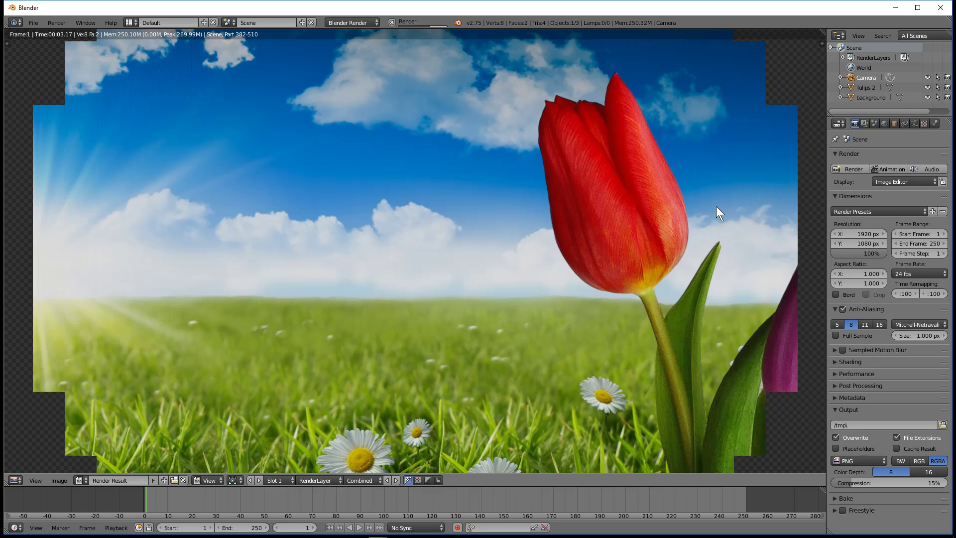
pyautogui.scroll(-1, 670, 320)
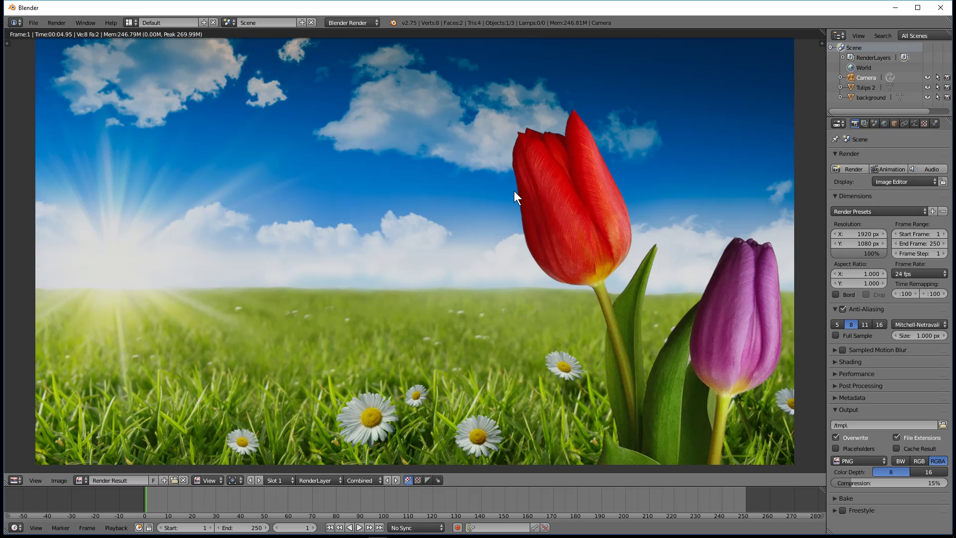
pyautogui.press('Escape')
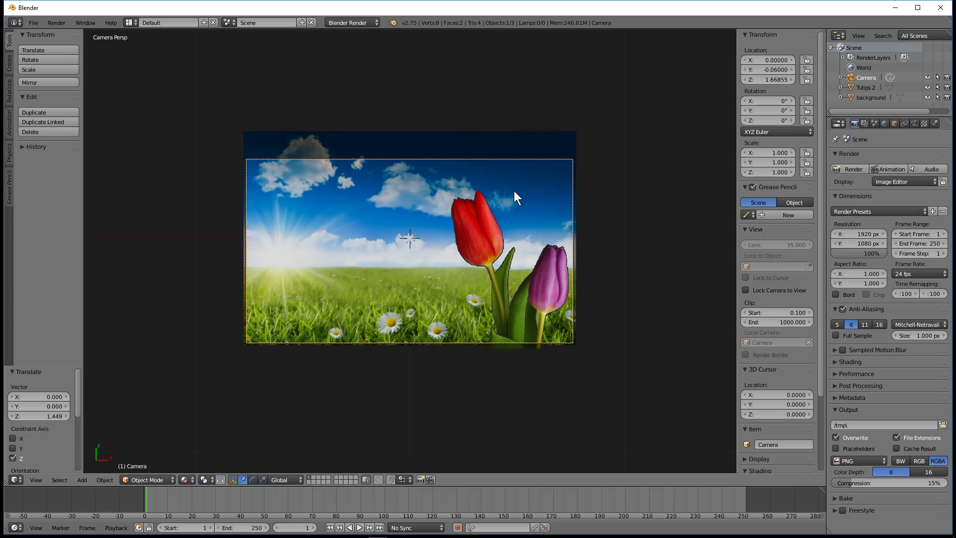